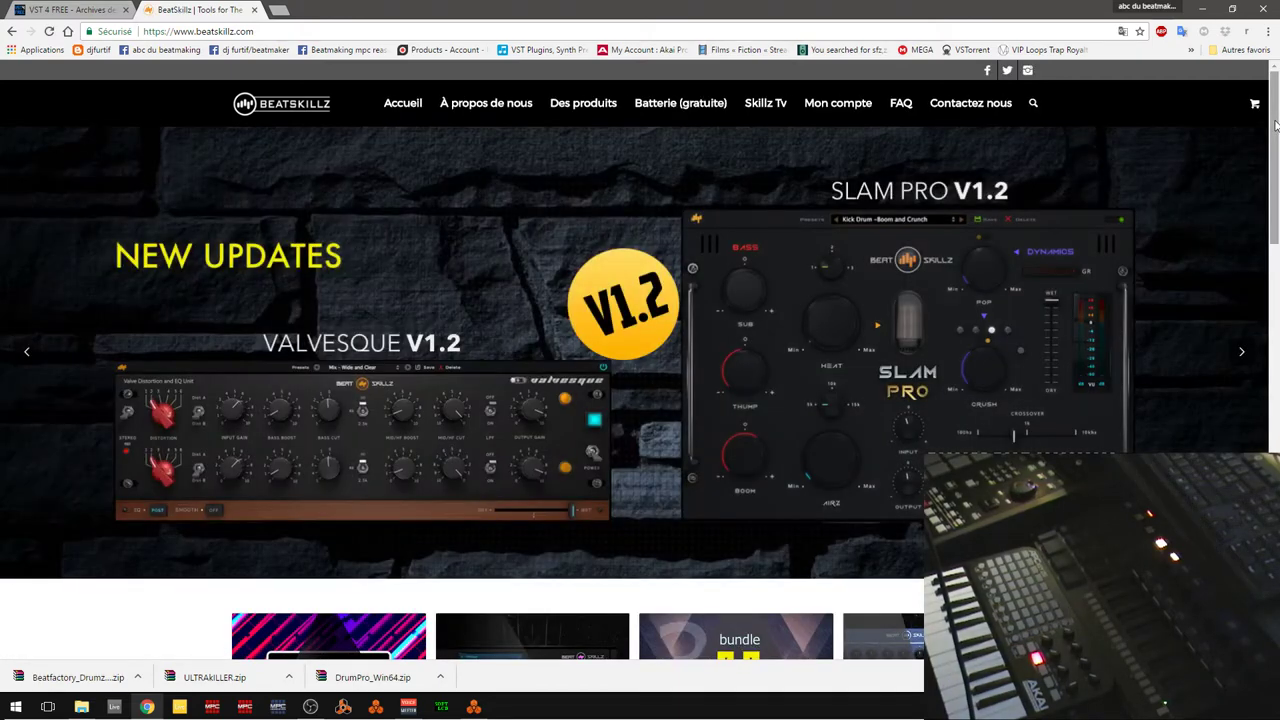
- Look through the BeatSkillz home page products and the free Beatfactory Drums page down to its email download form
scroll(1275, 124, "down", 7)
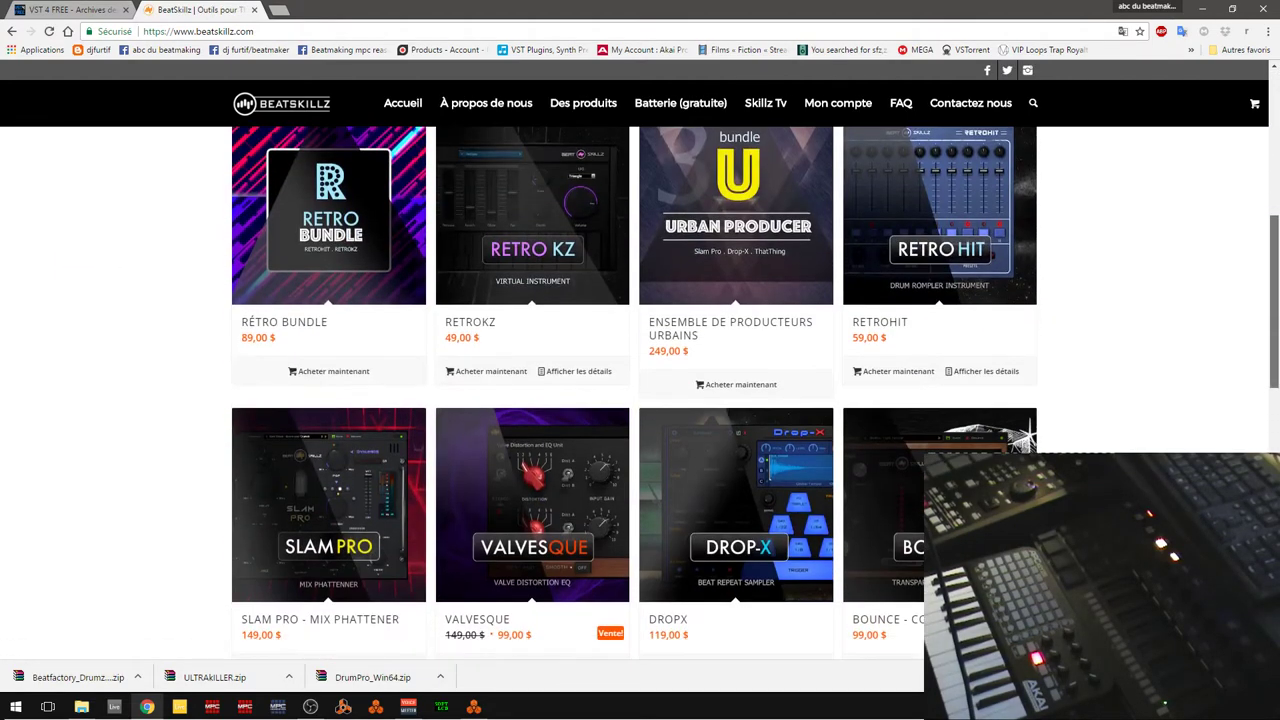
scroll(634, 385, "down", 3)
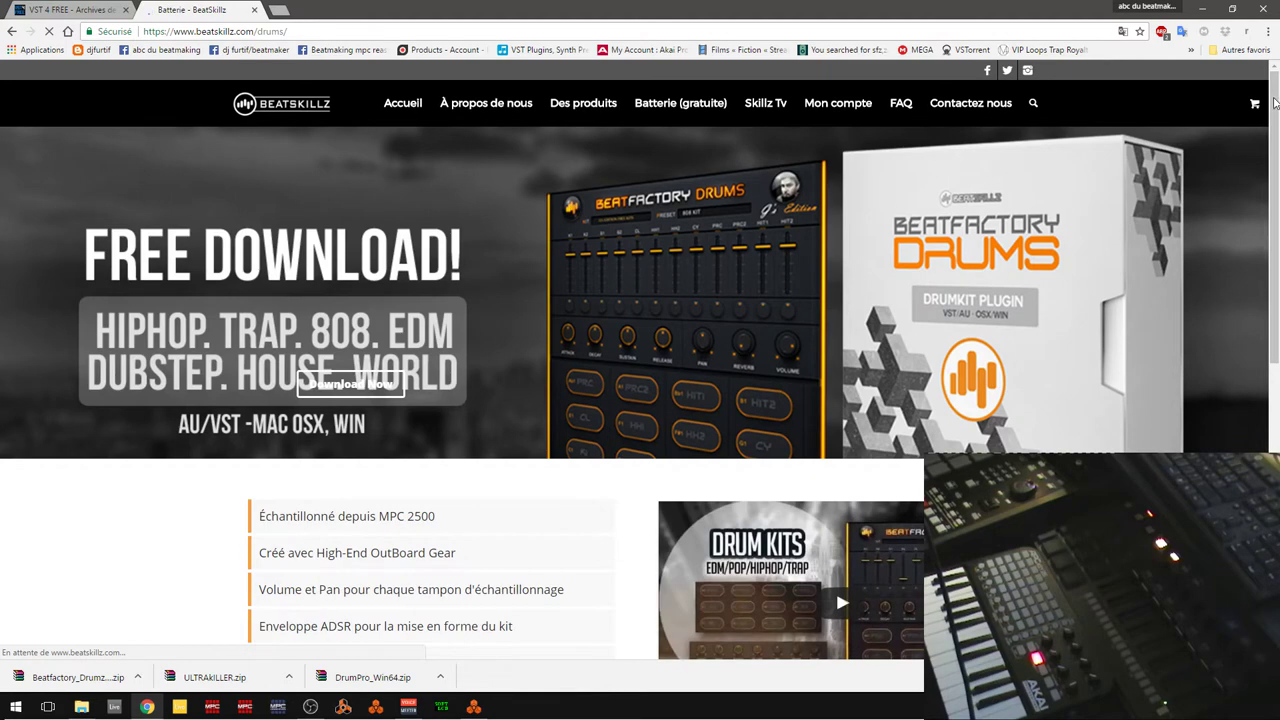
left_click_drag(1275, 110, 1275, 237)
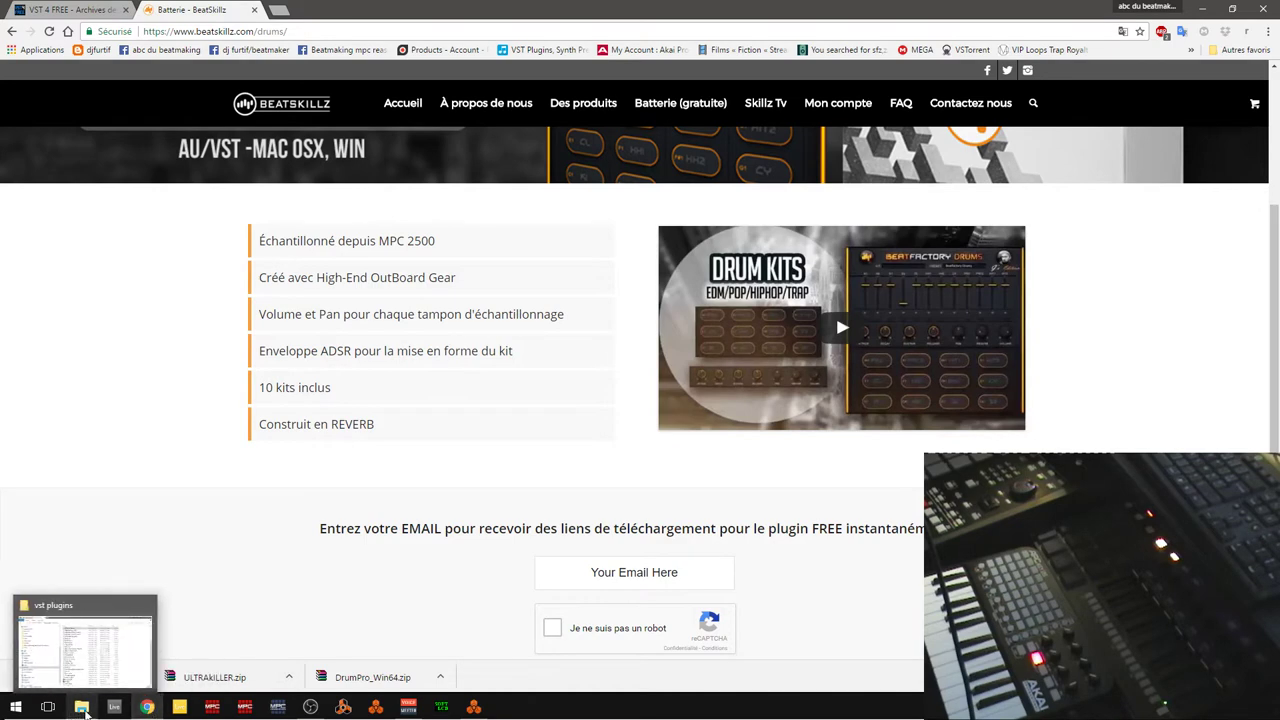
- Check the BFDRUMZ_64bit files in the vst plugins folder in File Explorer, and bring Reason back into view
left_click(81, 707)
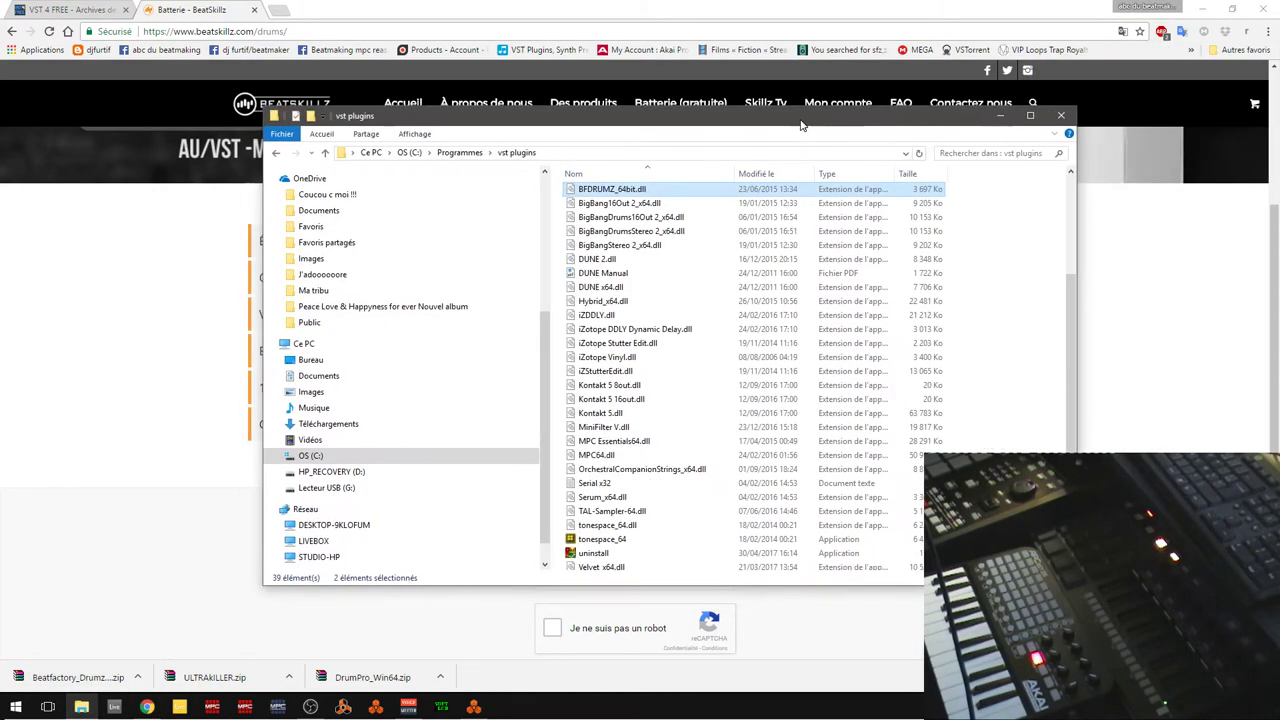
left_click(1030, 116)
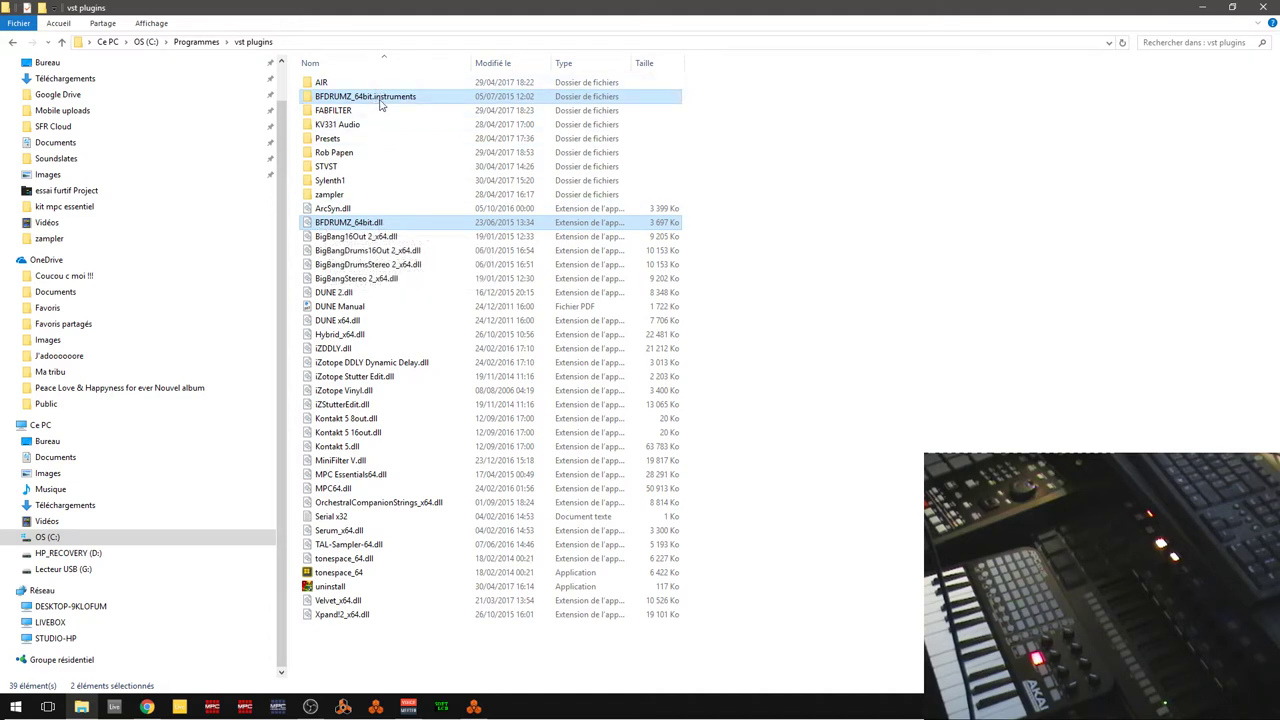
left_click(1202, 7)
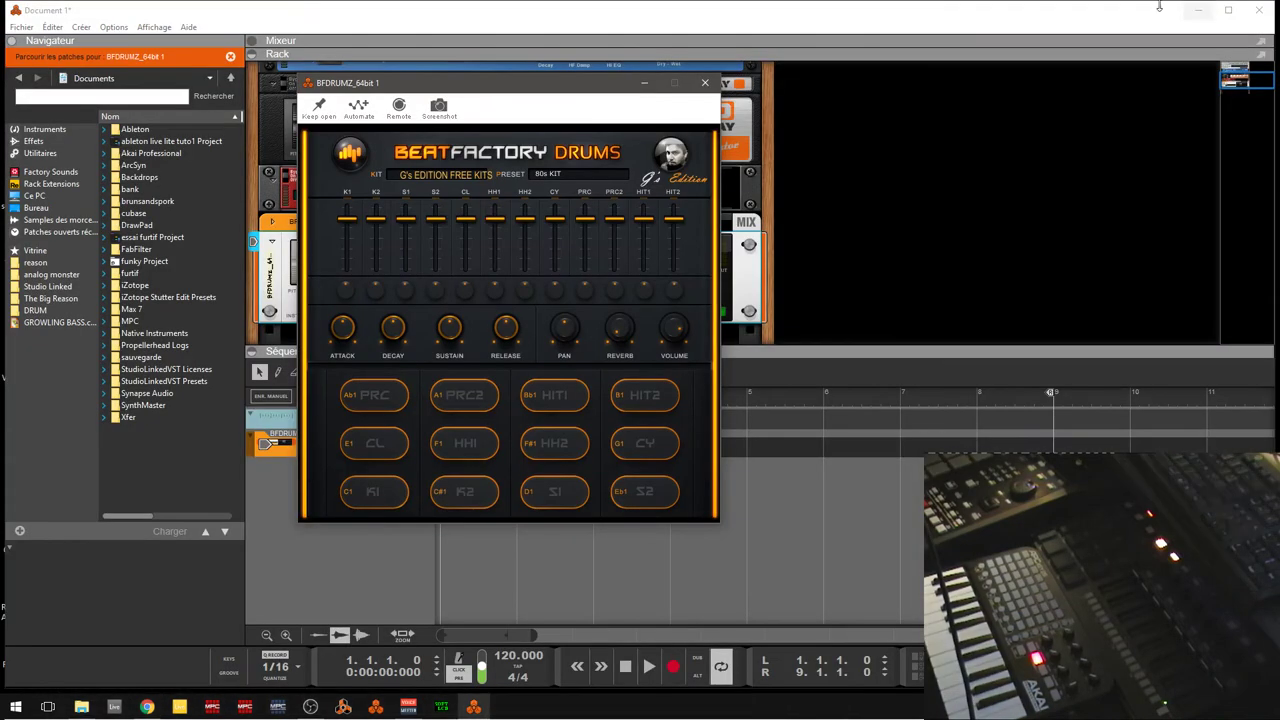
left_click(1202, 8)
- Load the 808 KIT preset and the 80s KIT preset in Beatfactory Drums to audition each one
left_click(580, 173)
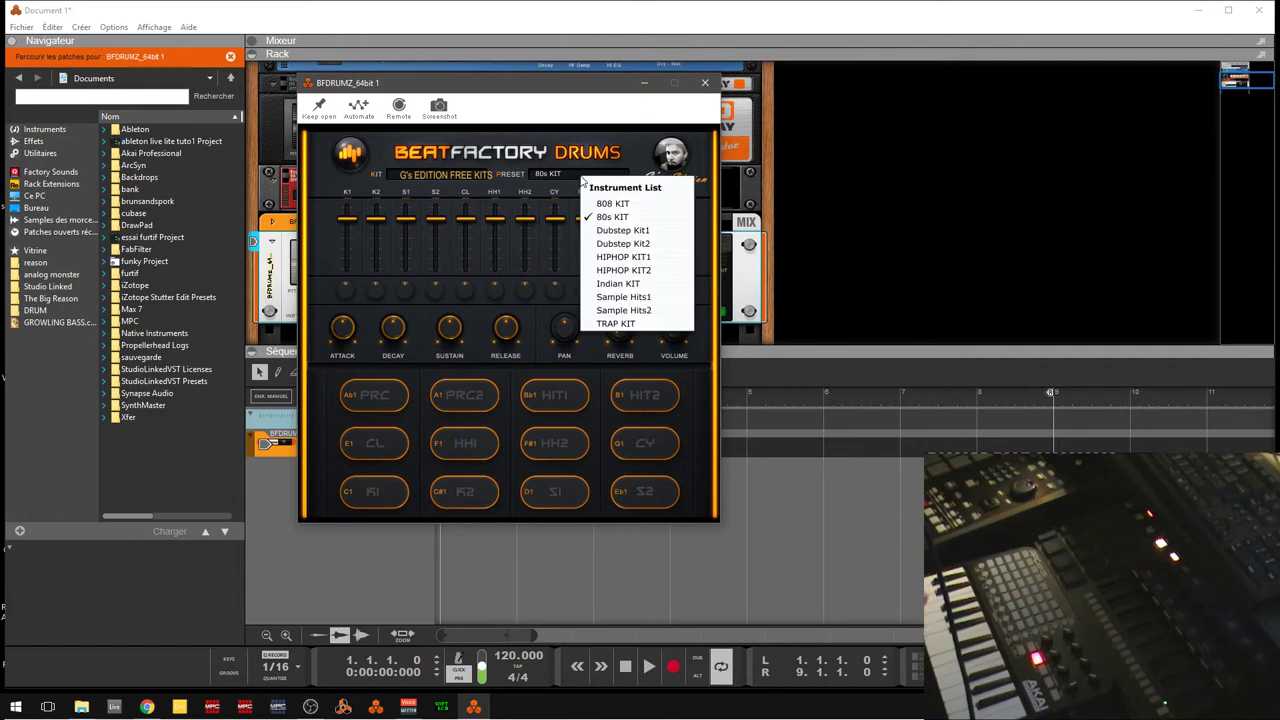
left_click(612, 204)
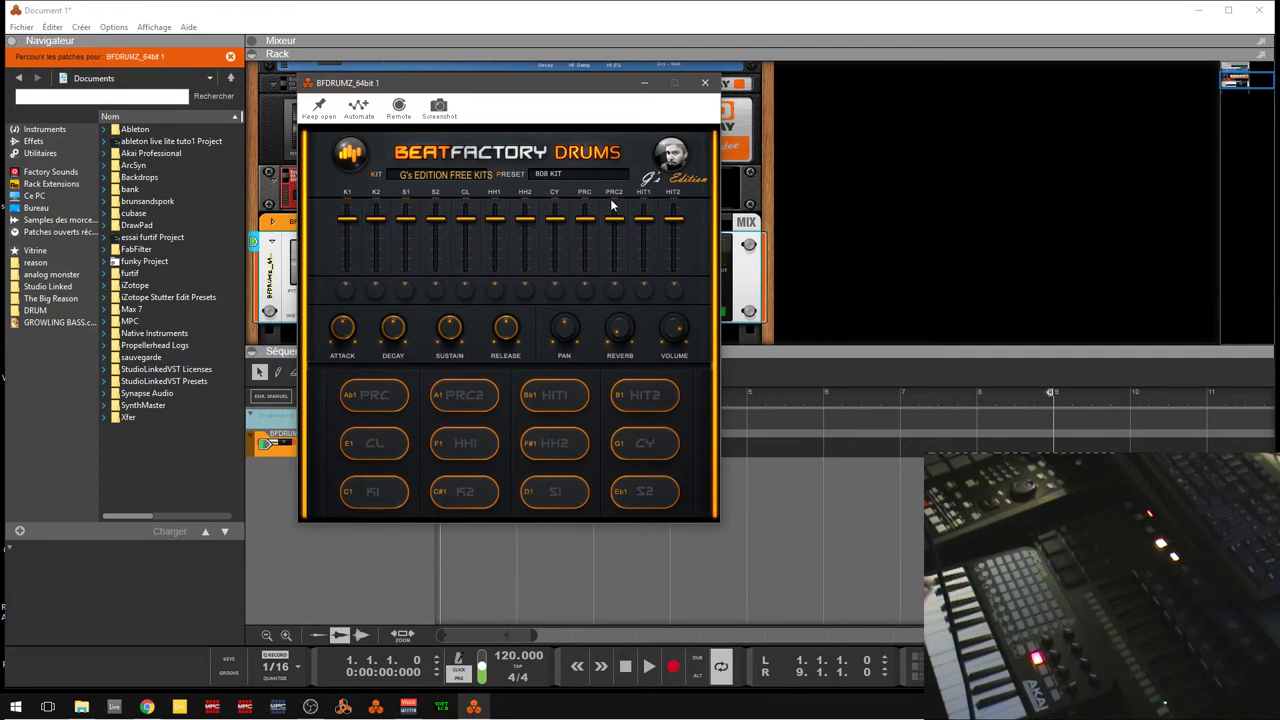
left_click(595, 176)
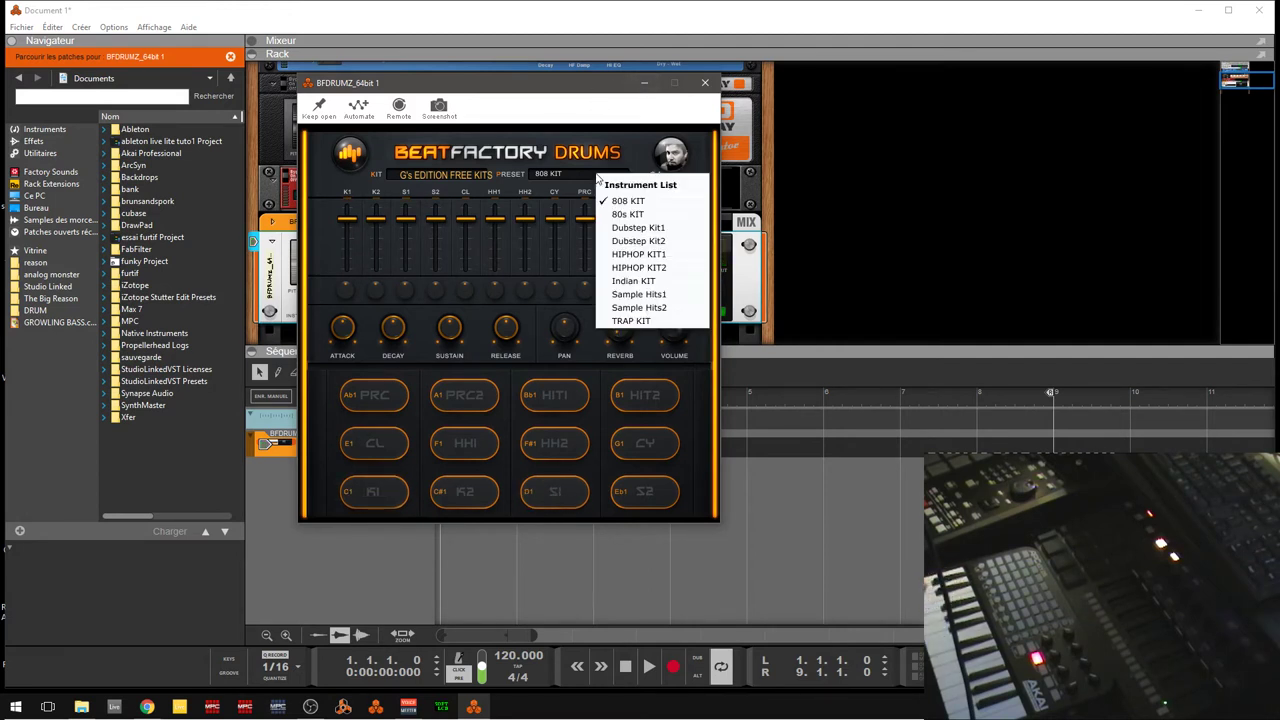
left_click(628, 214)
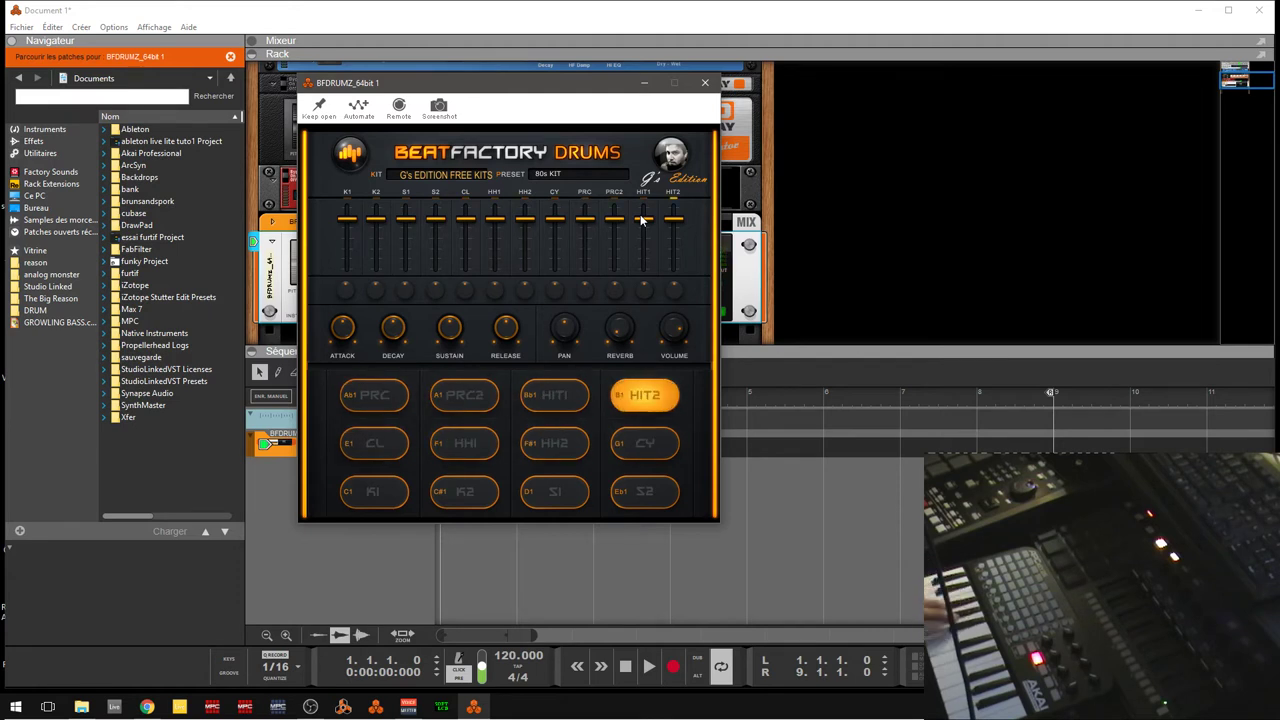
- Load the Dubstep Kit1 and Dubstep Kit2 presets one after the other to audition their sounds
left_click(590, 176)
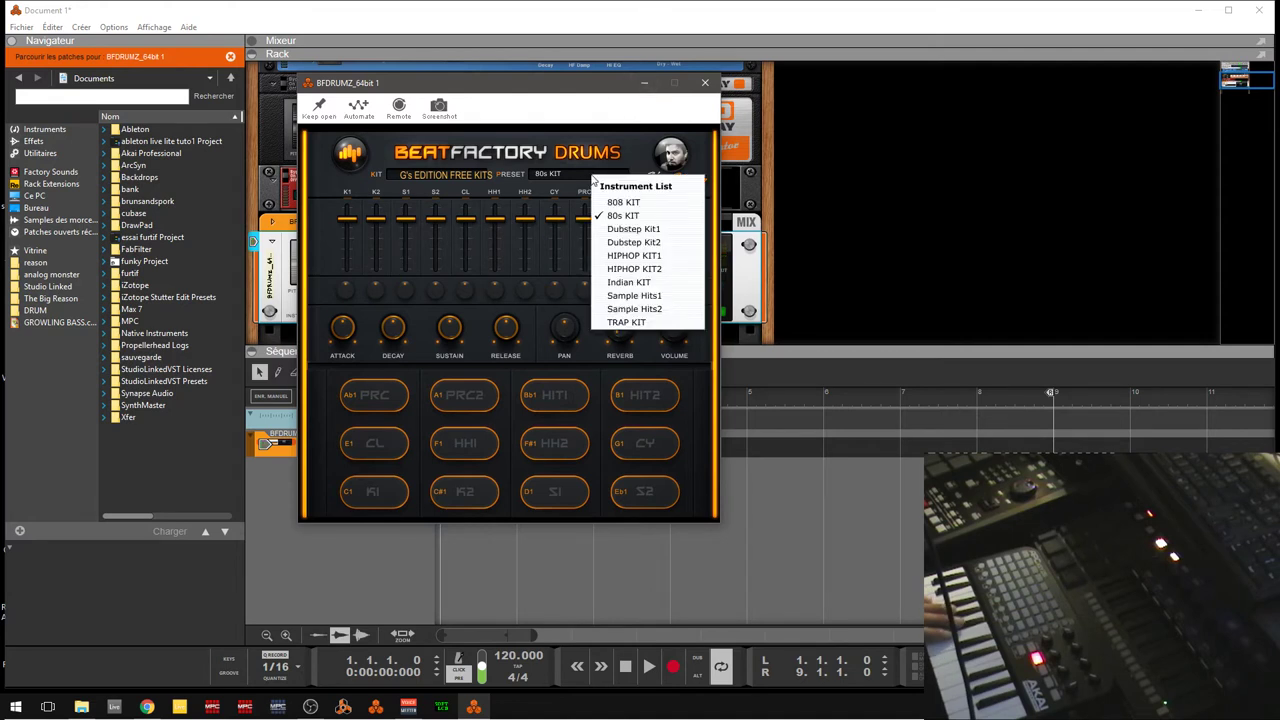
left_click(619, 229)
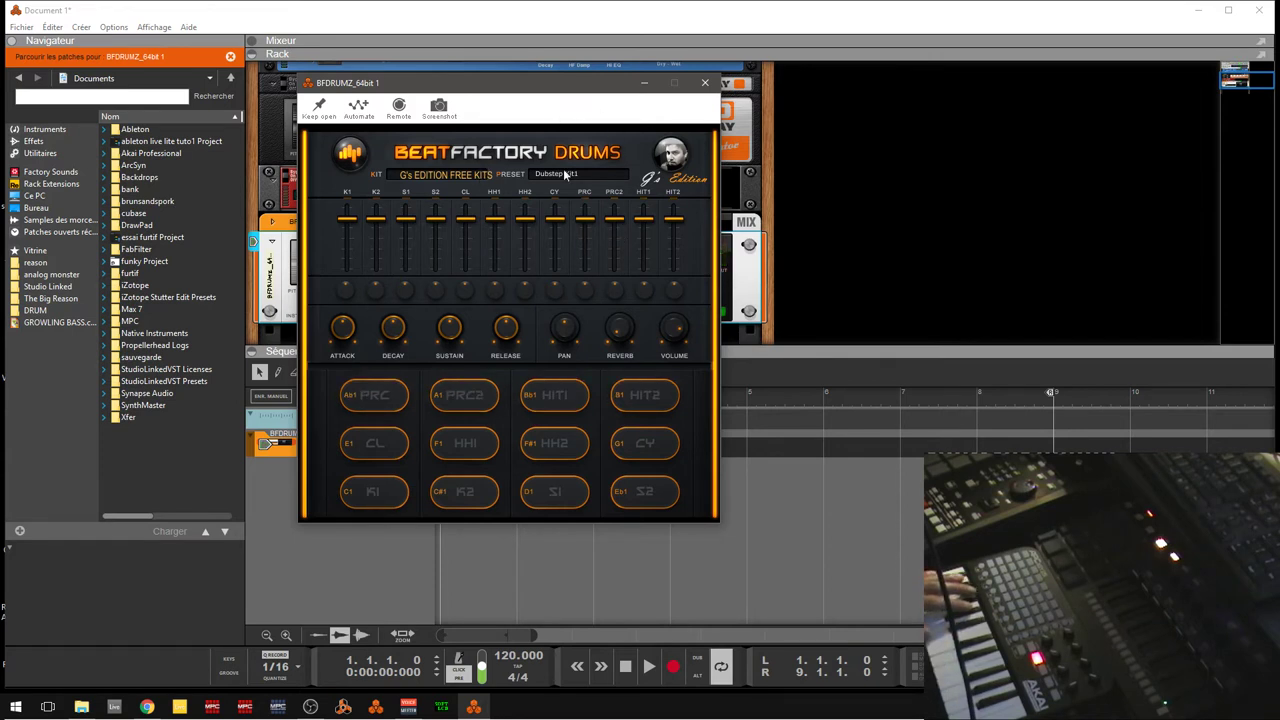
left_click(563, 172)
left_click(591, 247)
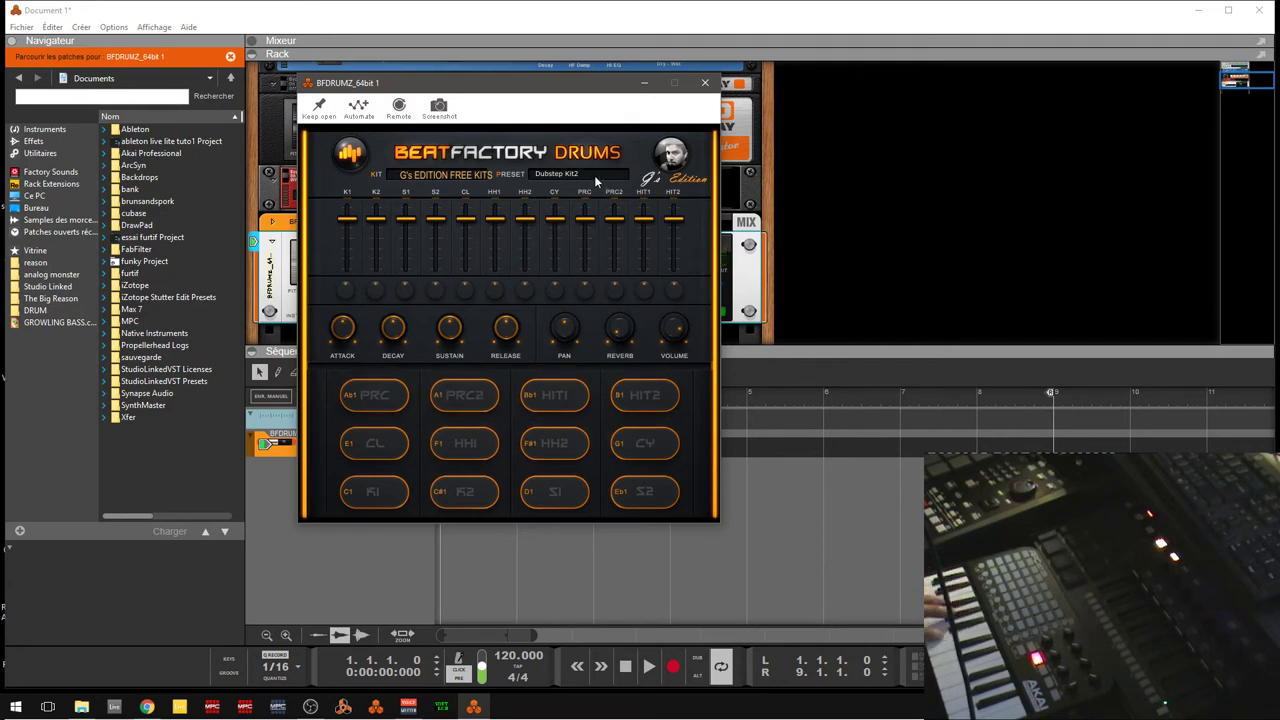
- Load the HIPHOP KIT1 and HIPHOP KIT2 presets one after the other to audition their sounds
left_click(594, 175)
left_click(634, 262)
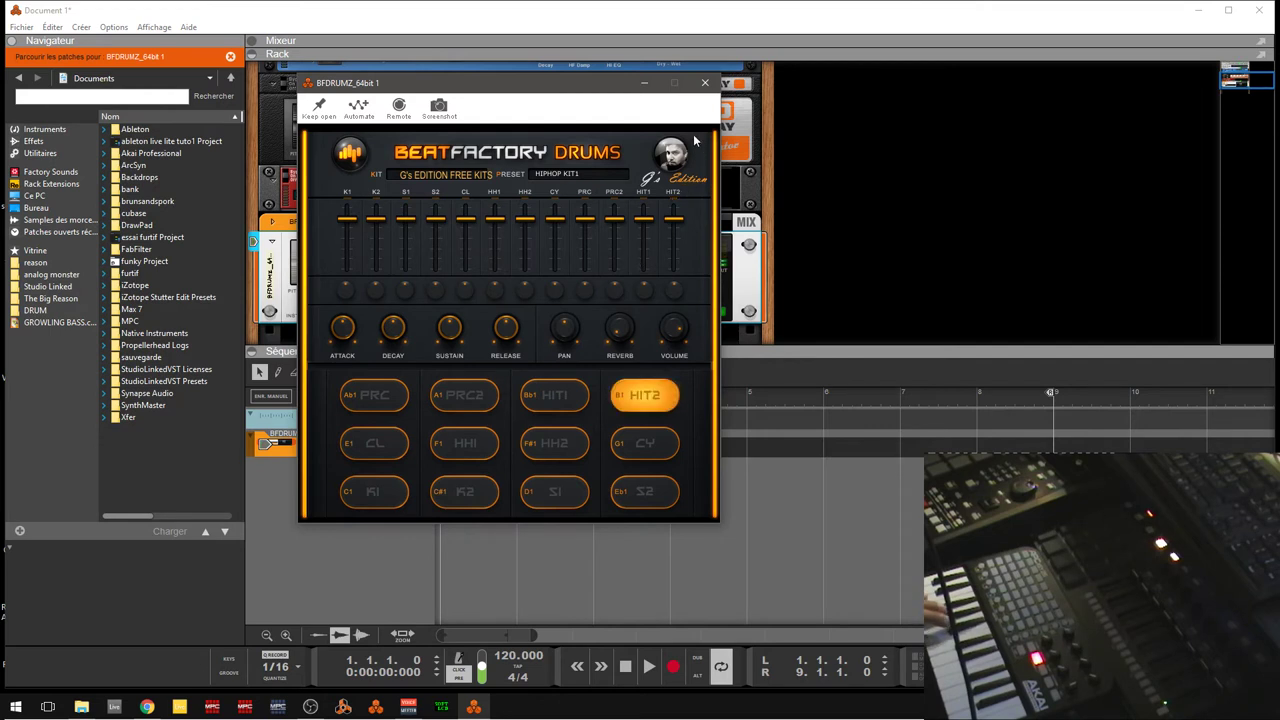
left_click(582, 177)
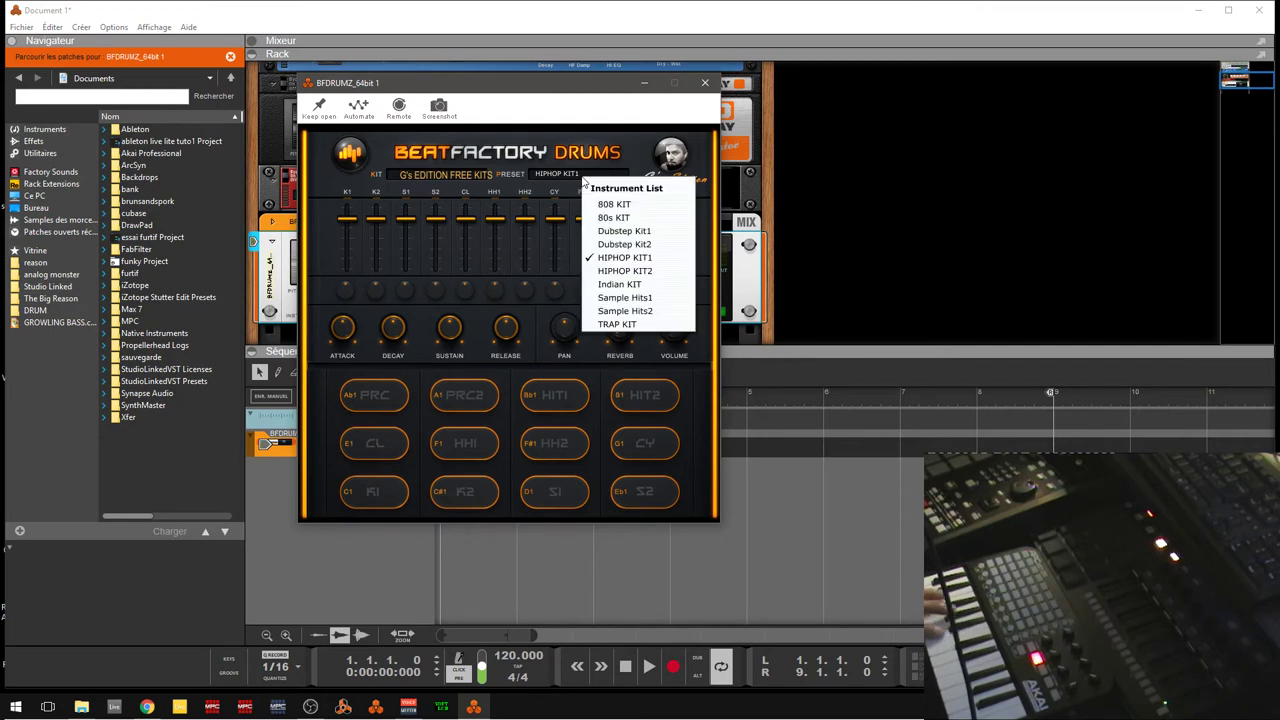
left_click(625, 271)
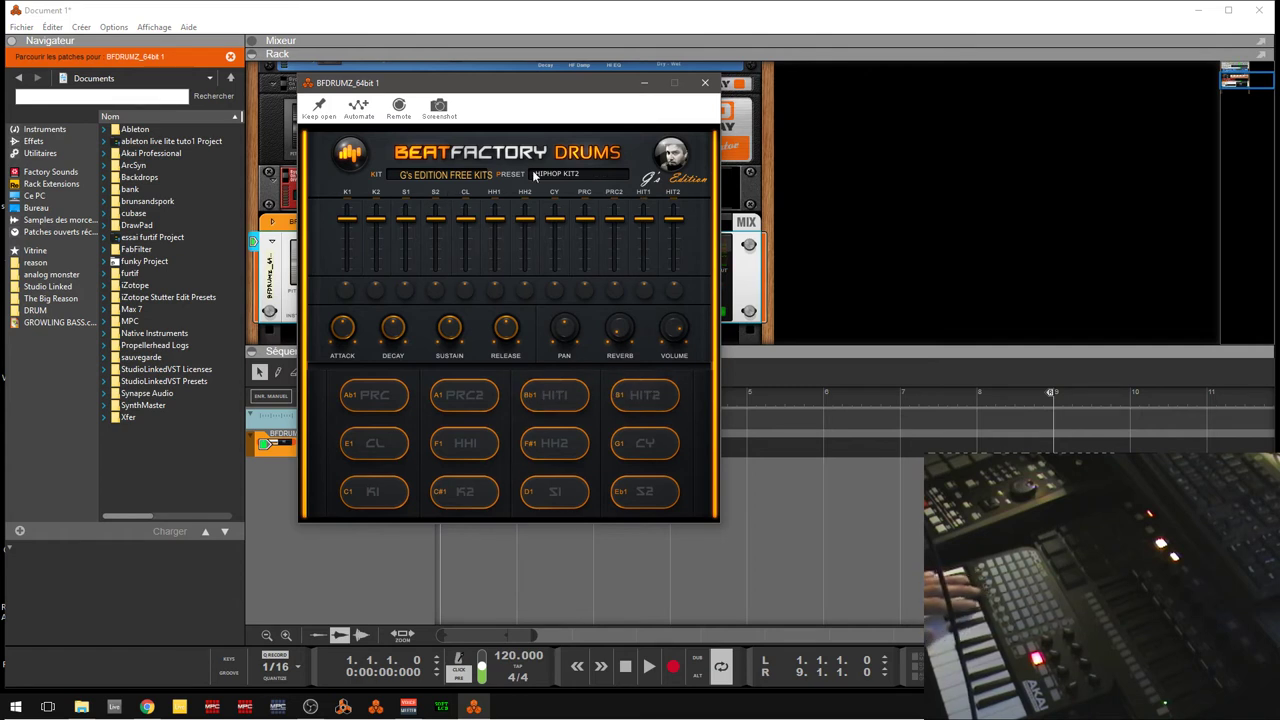
- Audition the Indian KIT preset and the Sample Hits1 preset in the drum plugin
left_click(573, 170)
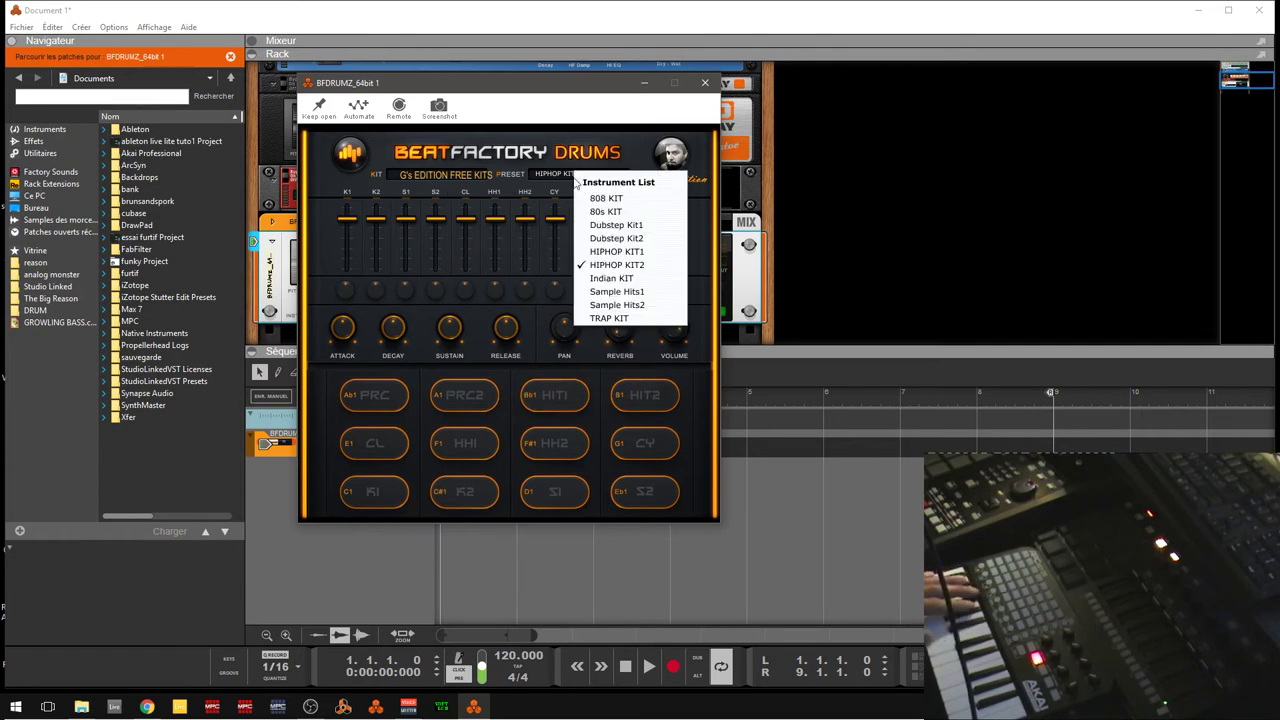
left_click(625, 280)
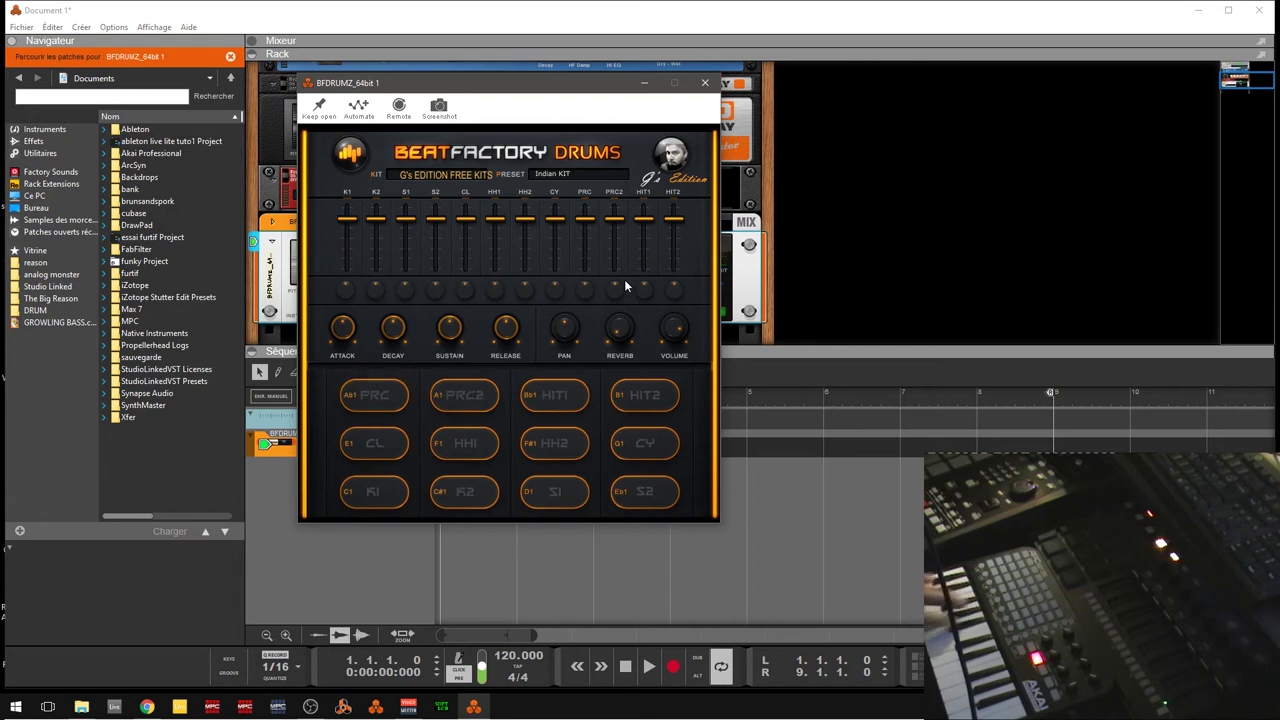
left_click(600, 175)
left_click(675, 296)
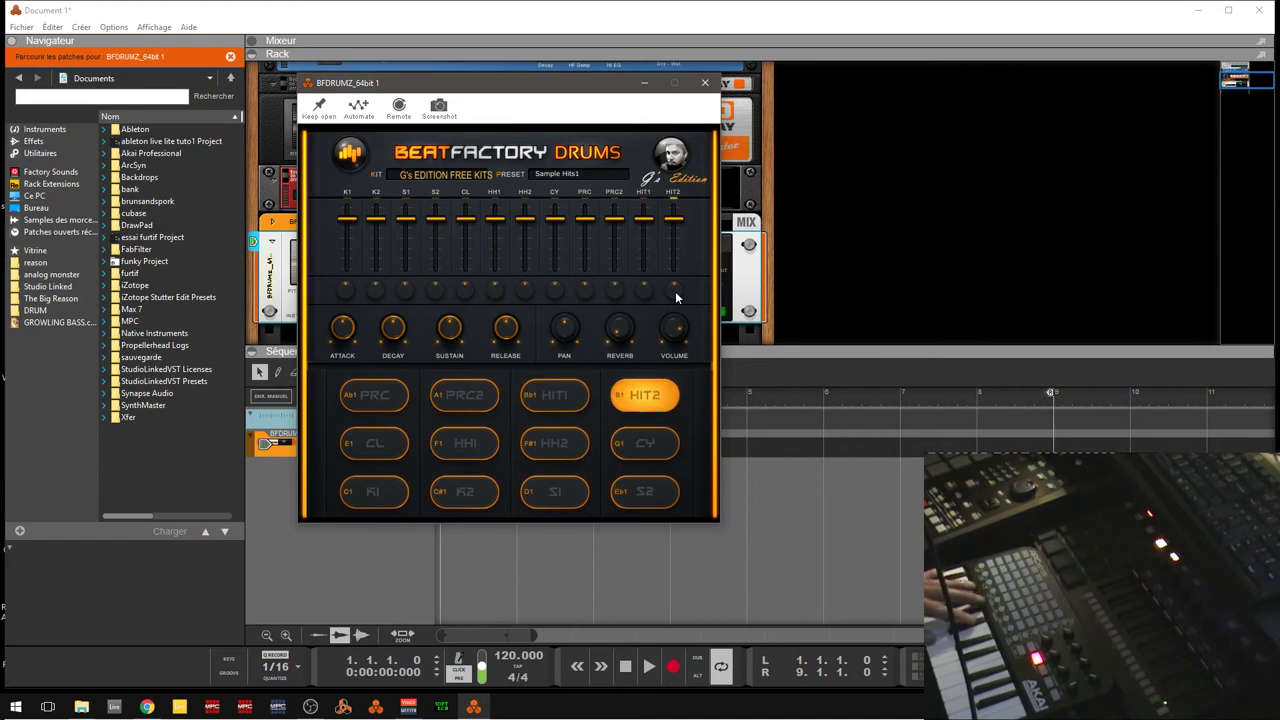
- Audition the Sample Hits2 preset and switch the drum plugin to the TRAP KIT preset
left_click(588, 175)
left_click(647, 315)
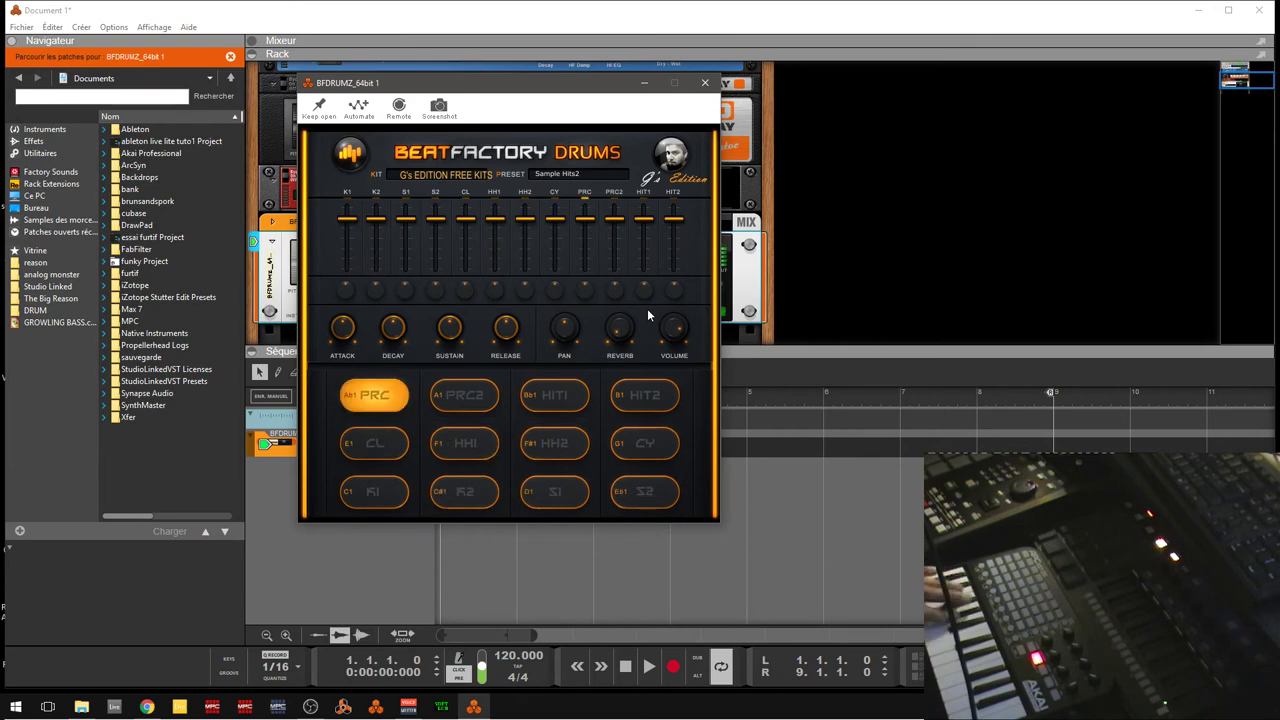
left_click(574, 176)
left_click(612, 324)
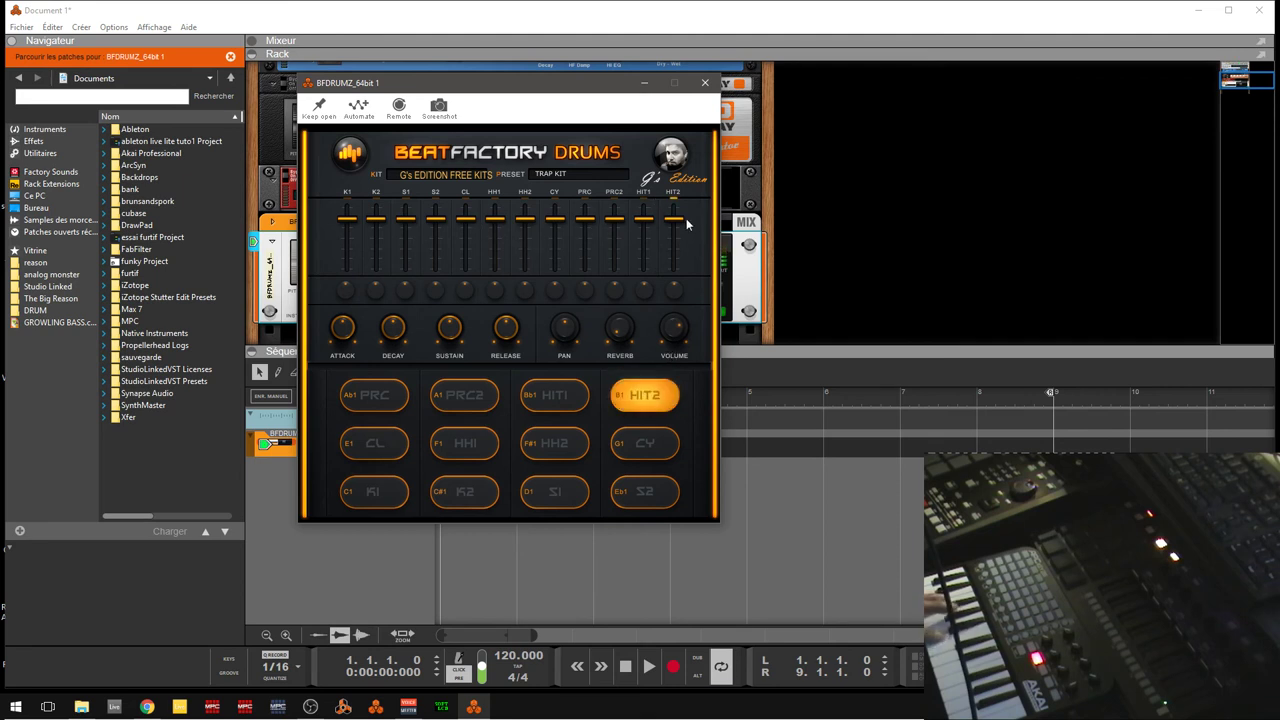
- Raise the HIT2 channel's volume fader slightly and reposition the plugin window slightly lower over the rack
mouse_move(680, 221)
left_mouse_down()
mouse_move(675, 270)
mouse_move(673, 220)
left_mouse_up()
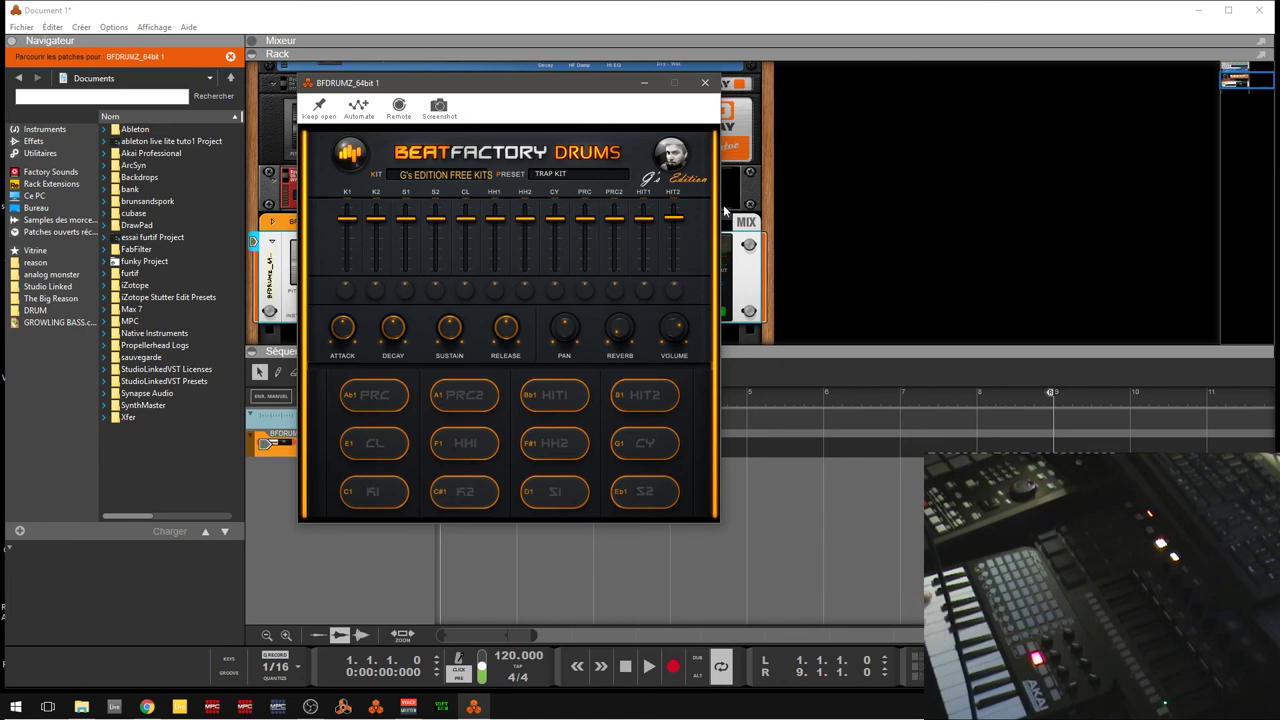
left_click_drag(594, 85, 548, 112)
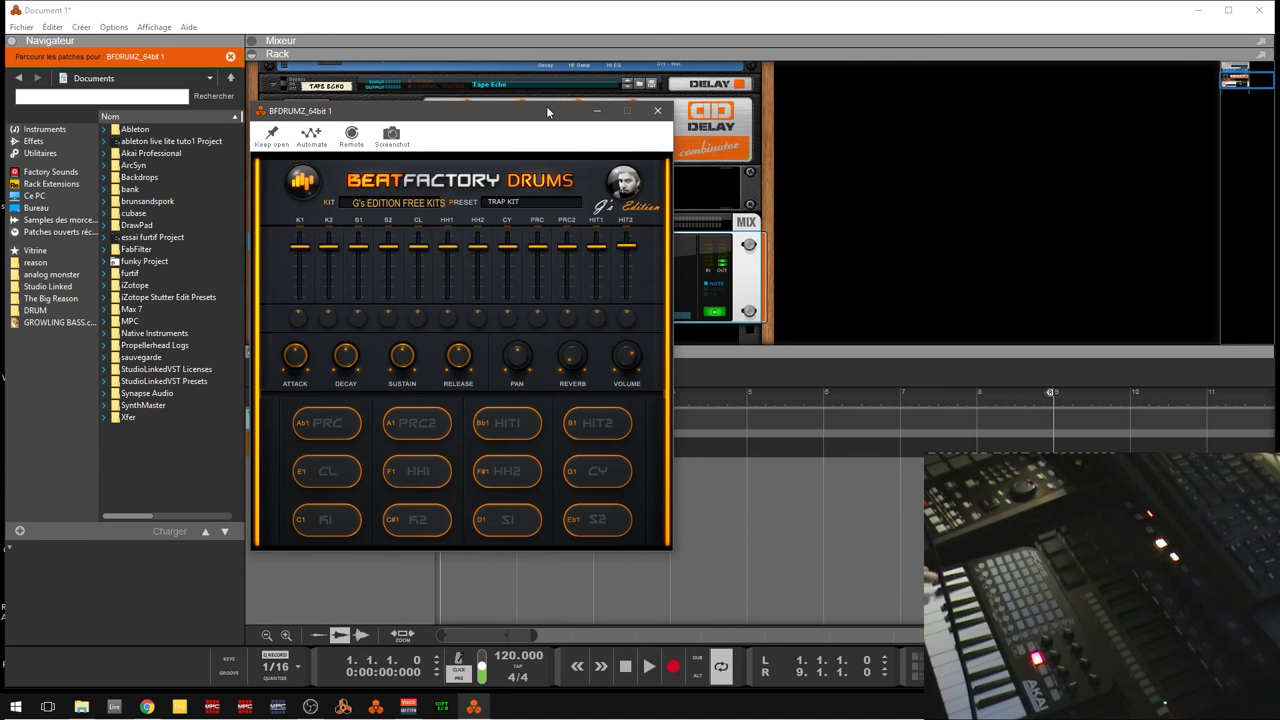
left_click_drag(555, 120, 622, 115)
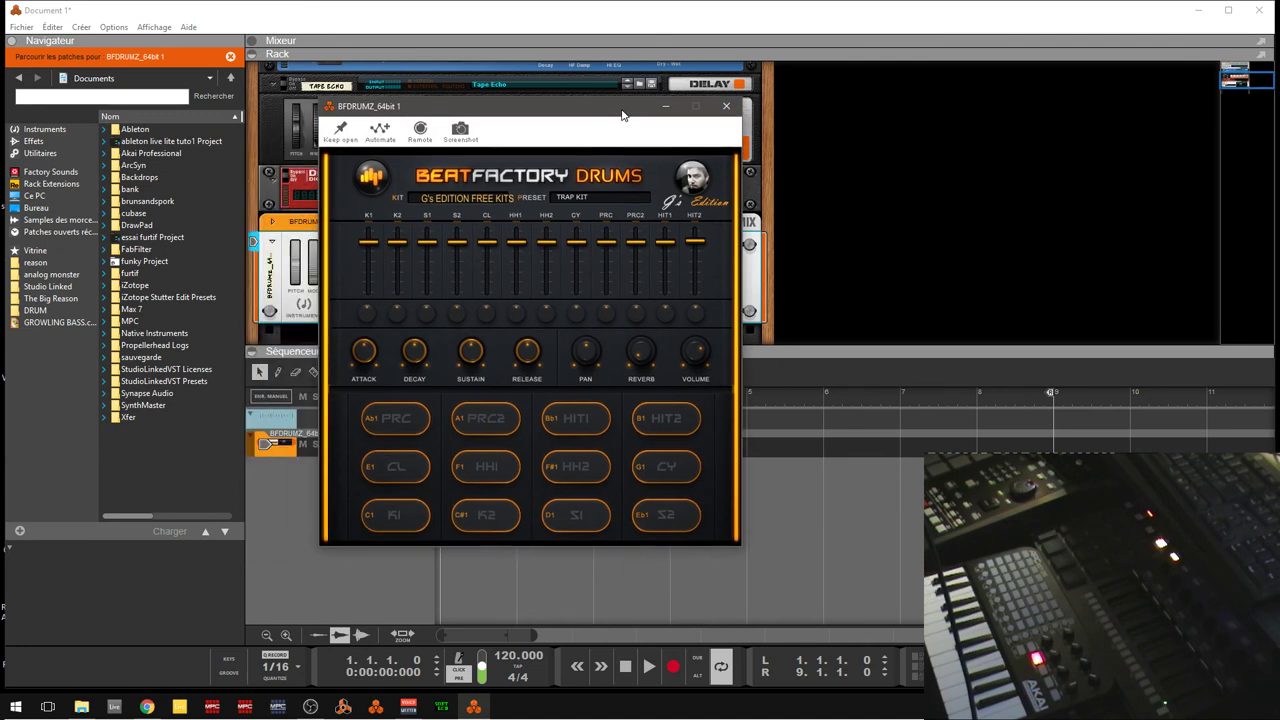